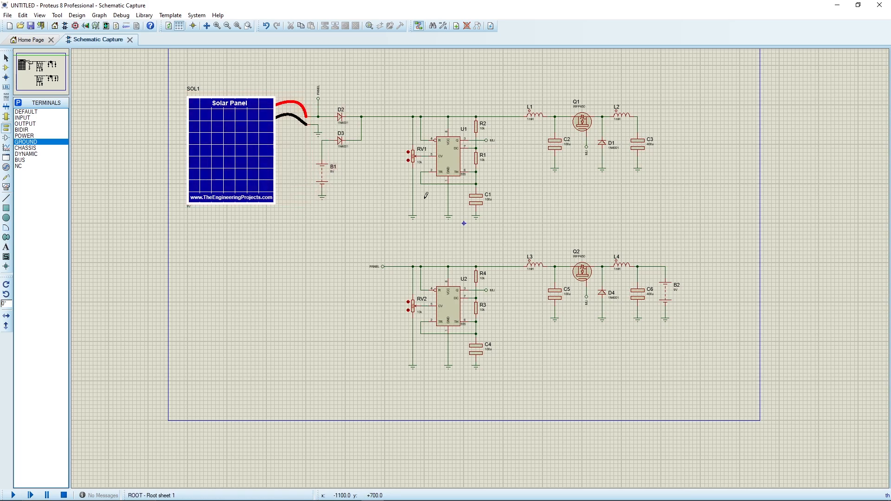
# Set the voltage value of the solar panel SOL1 to 12V
pyautogui.scroll(2, 416, 247)
pyautogui.scroll(-1, 441, 274)
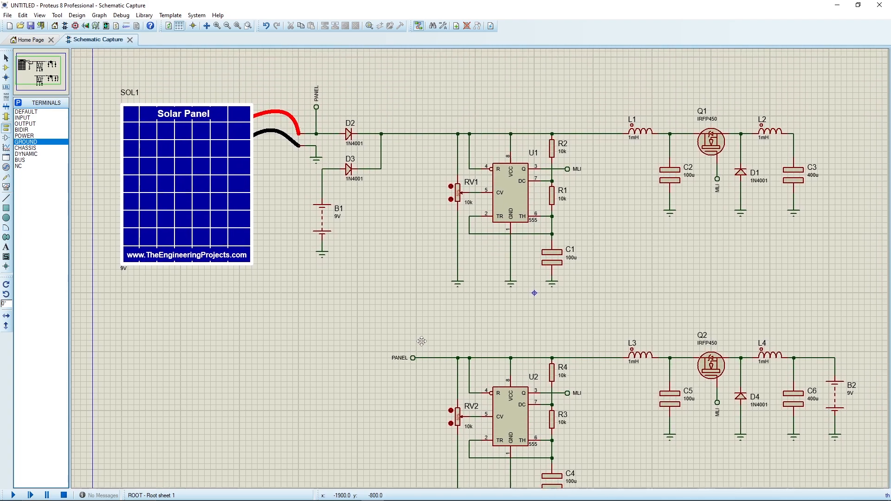
pyautogui.scroll(1, 421, 344)
pyautogui.scroll(-1, 420, 344)
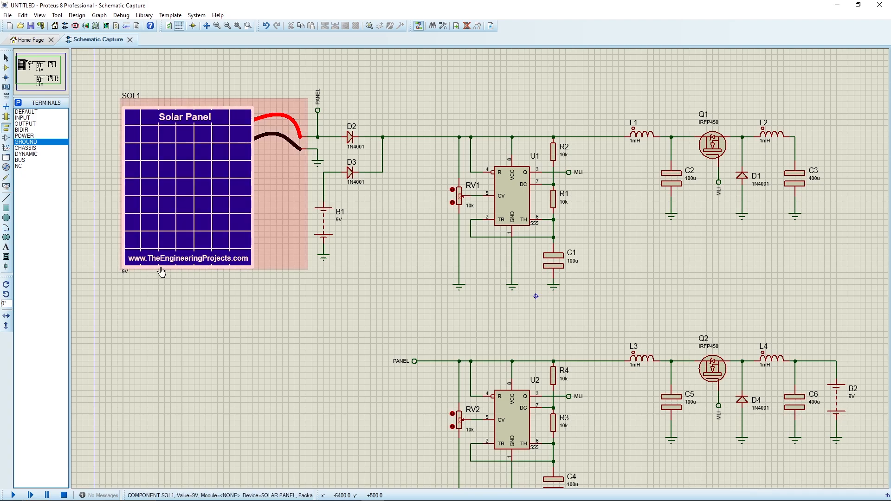
pyautogui.click(125, 274)
pyautogui.doubleClick(125, 273)
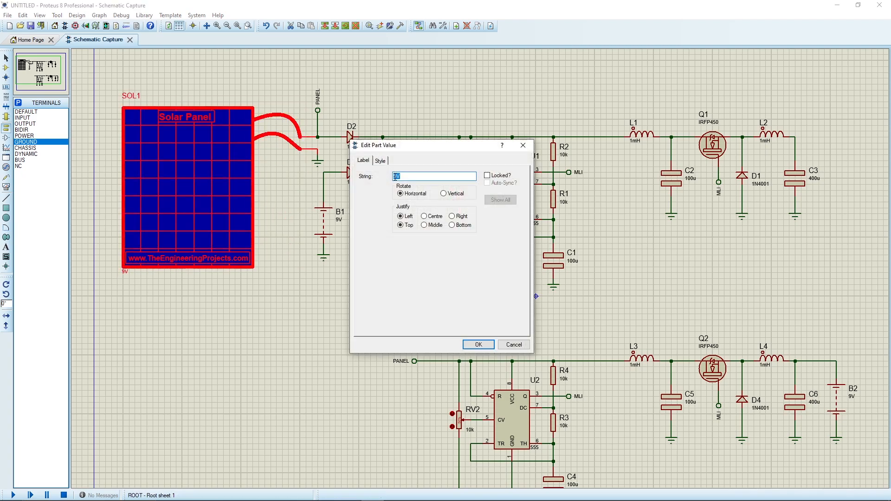
pyautogui.write('12')
pyautogui.press('Return')
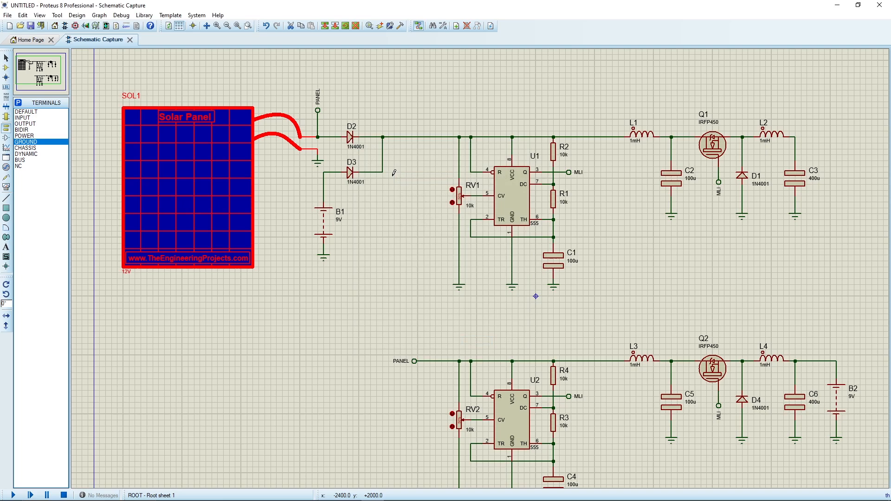
# Review the component properties of the solar panel SOL1 without changing them
pyautogui.doubleClick(286, 269)
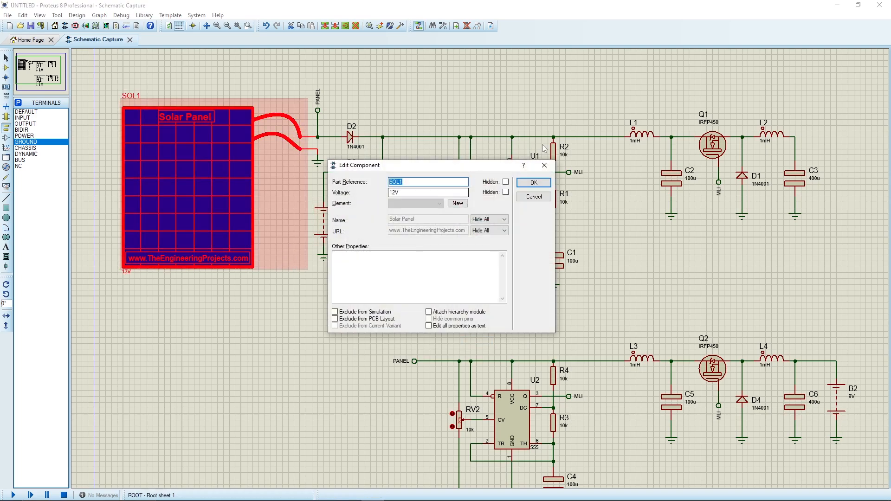
pyautogui.click(544, 166)
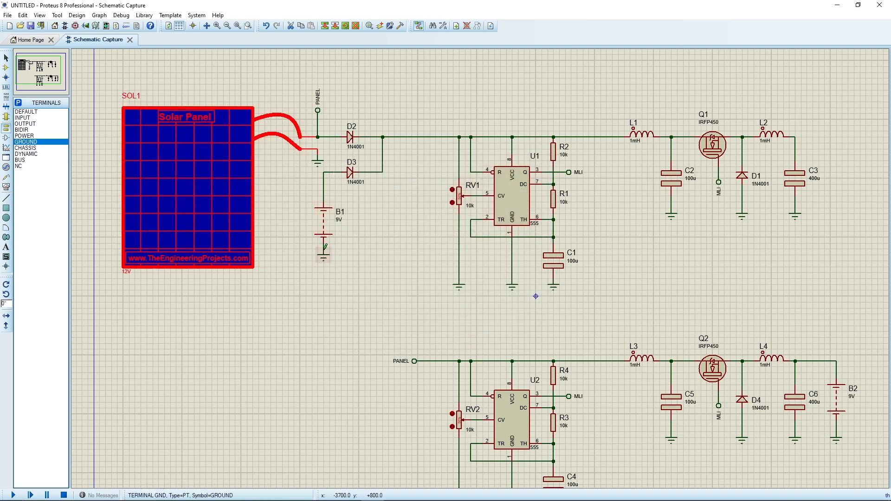
pyautogui.click(357, 259)
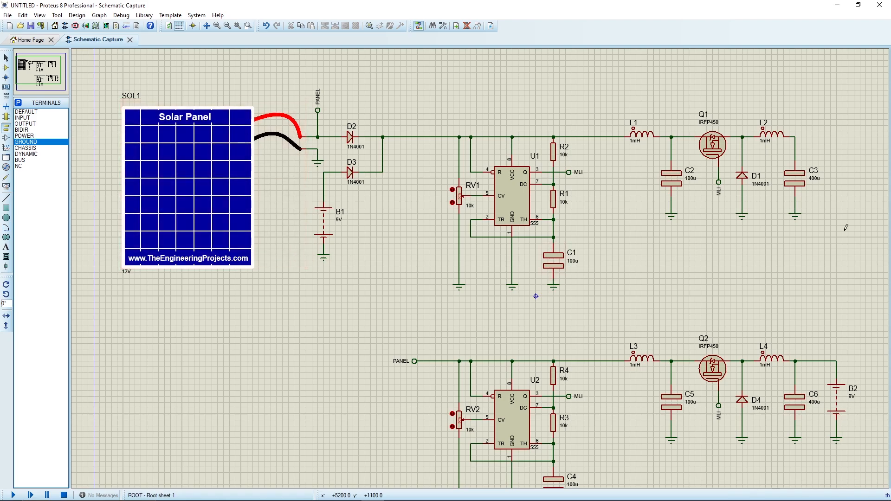
# Search the device library for LED, pick LED-BLUE, and place it on the schematic beside capacitor C3
pyautogui.middleClick(840, 216)
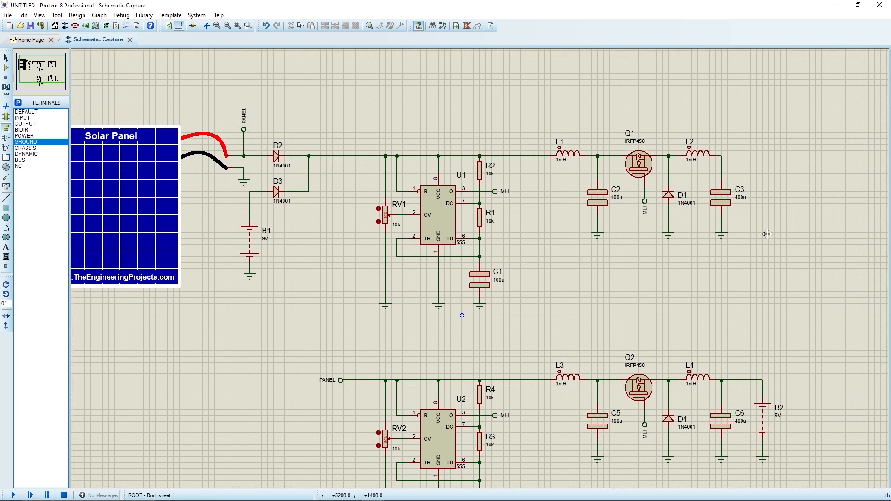
pyautogui.click(767, 234)
pyautogui.click(6, 68)
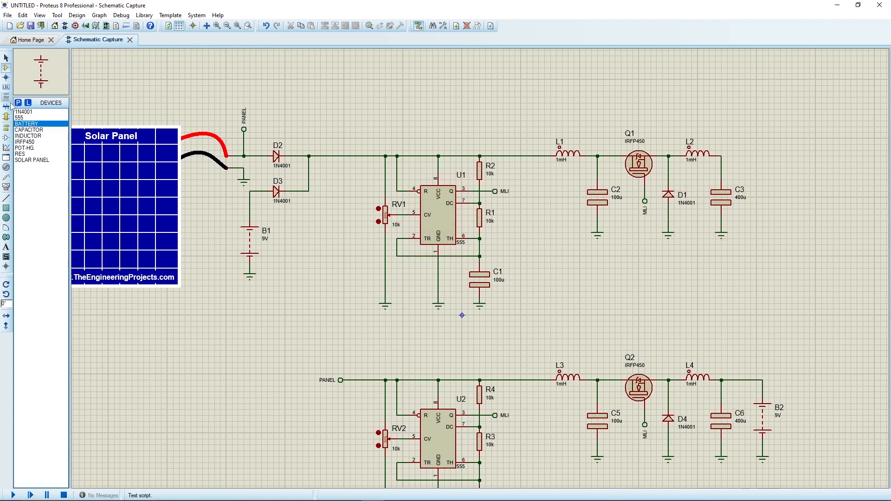
pyautogui.click(18, 103)
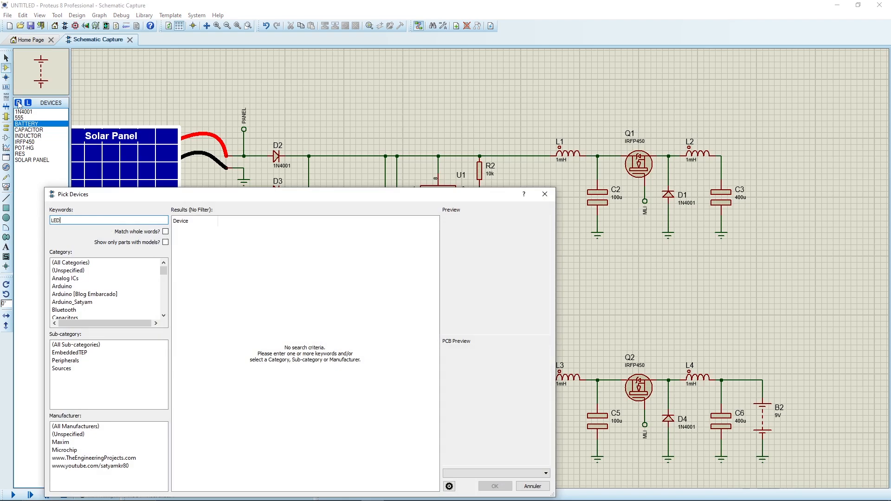
pyautogui.scroll(-4, 365, 348)
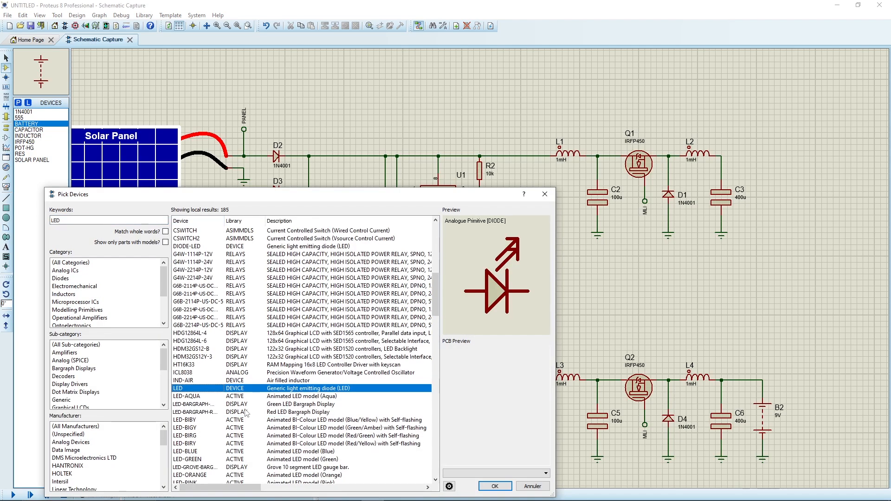
pyautogui.scroll(-1, 221, 405)
pyautogui.click(208, 427)
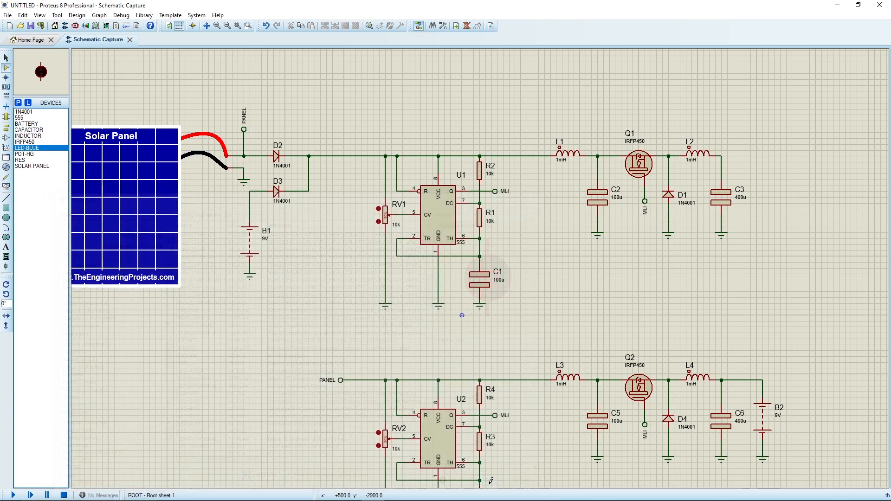
pyautogui.click(494, 486)
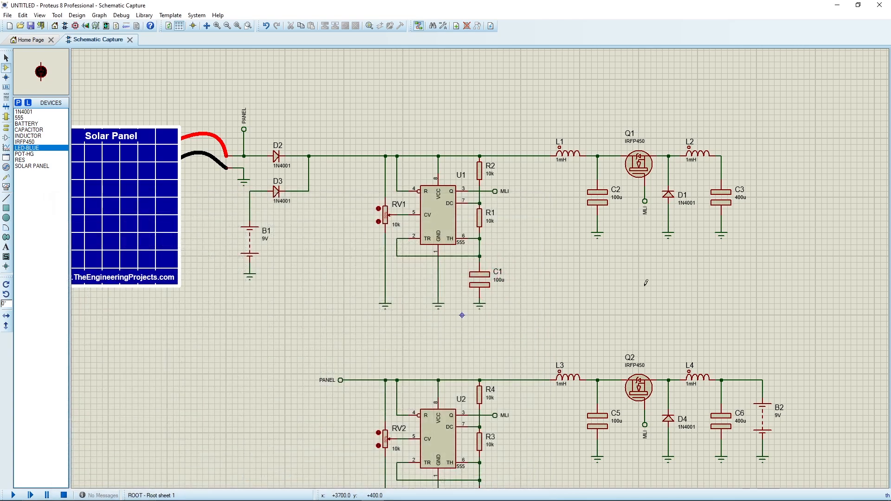
pyautogui.click(807, 155)
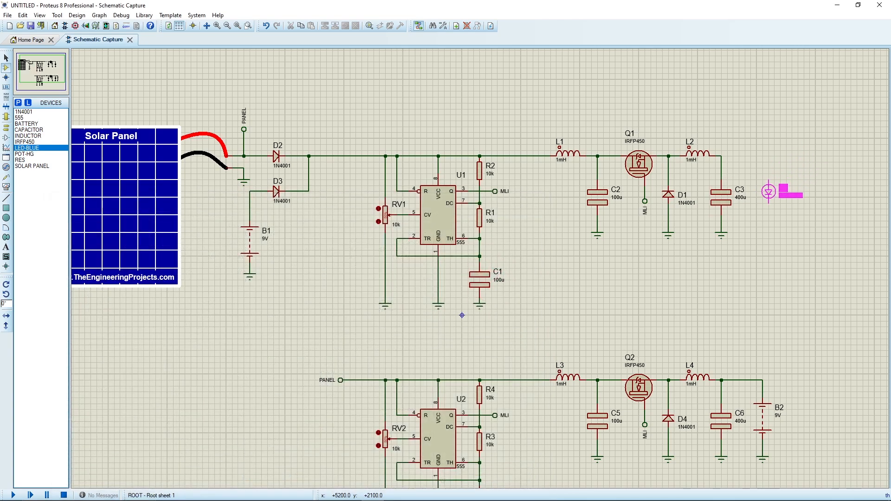
pyautogui.click(768, 203)
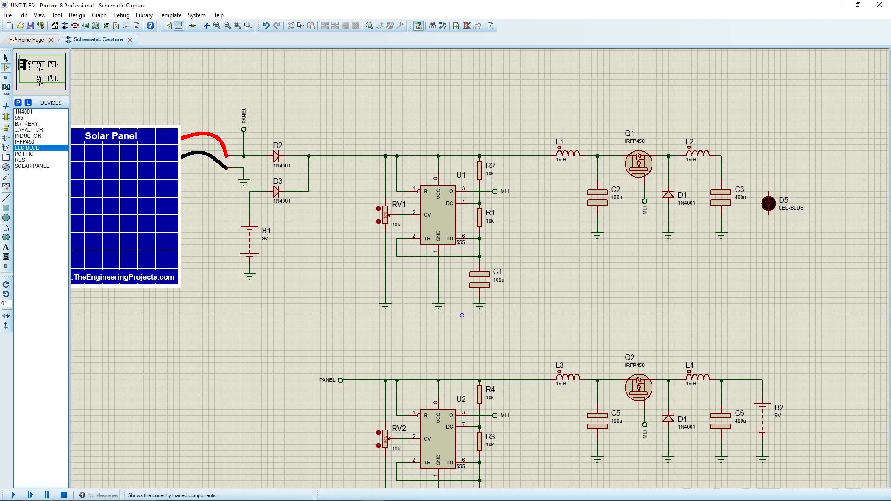
# Place a RES resistor, rotated -90°, directly above the blue LED and line the LED up beneath it
pyautogui.click(26, 161)
pyautogui.click(6, 284)
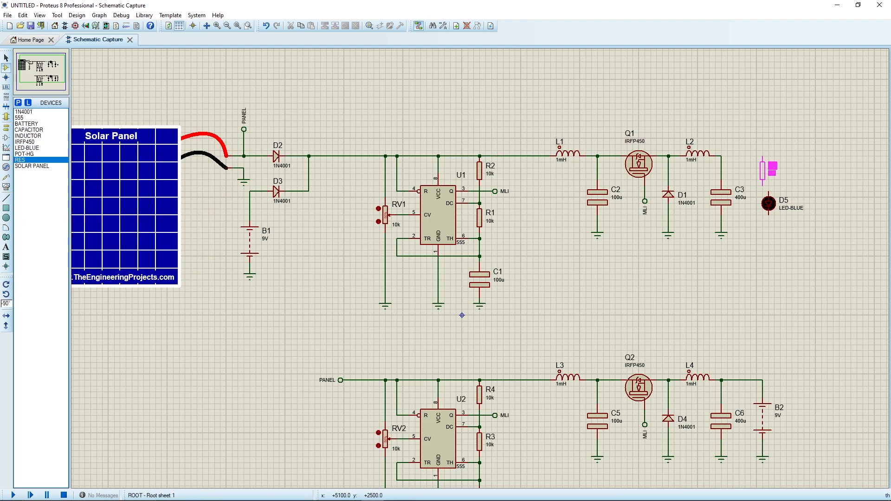
pyautogui.click(768, 170)
pyautogui.moveTo(786, 155); pyautogui.dragTo(768, 210)
pyautogui.click(765, 238)
# Wire the new resistor's upper end to the L2/C3 output node and add a ground terminal below the blue LED
pyautogui.click(768, 156)
pyautogui.click(721, 156)
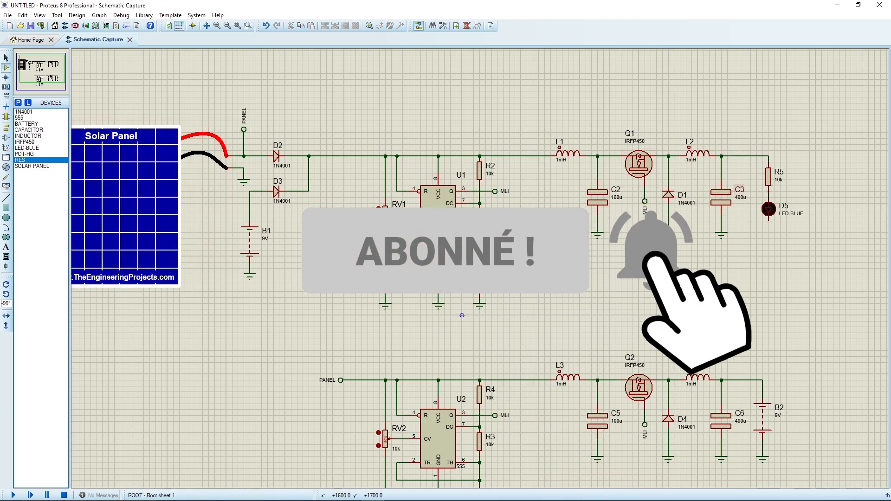
pyautogui.click(6, 128)
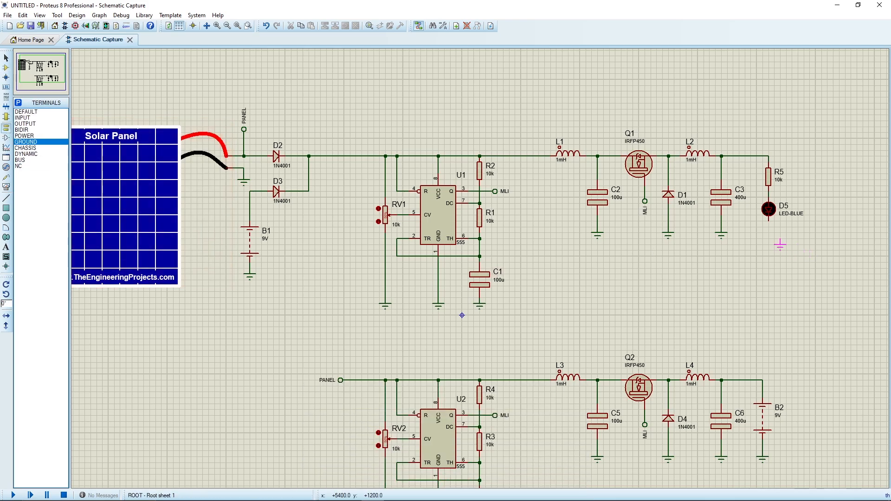
pyautogui.click(768, 232)
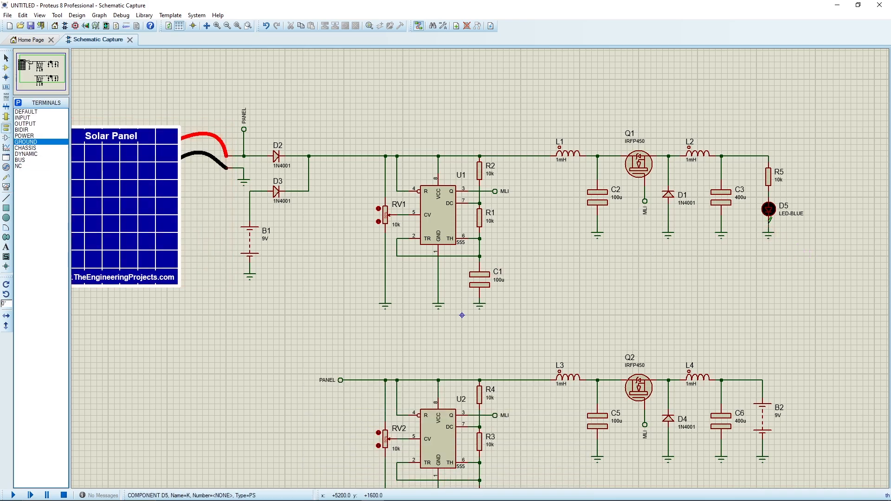
# Set the value of resistor R5, in series with the blue LED, to 220
pyautogui.scroll(1, 791, 183)
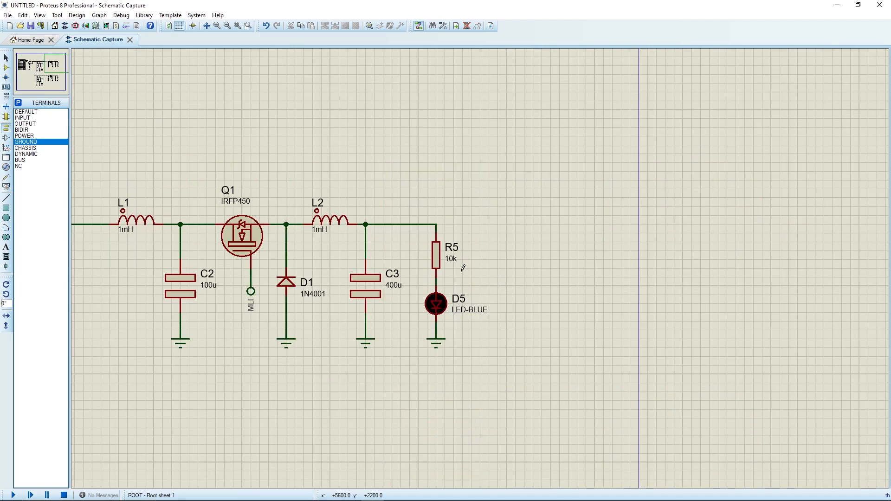
pyautogui.doubleClick(447, 260)
pyautogui.write('220')
pyautogui.press('Return')
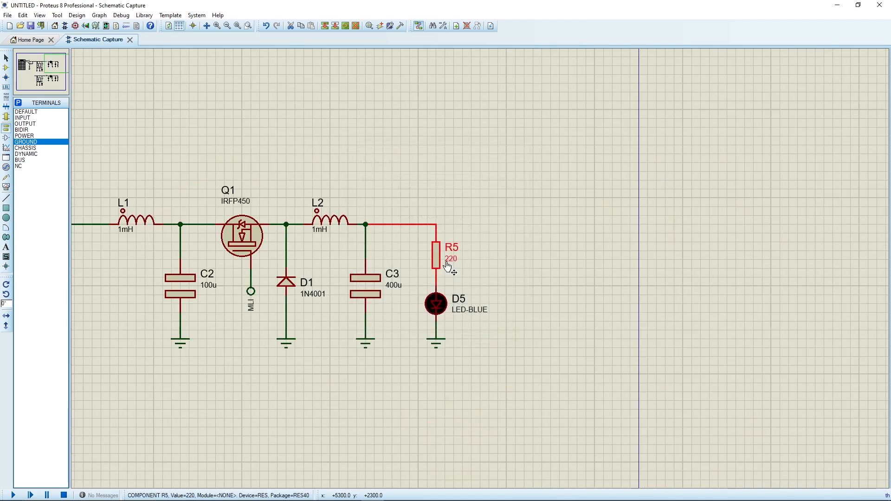
# Examine the upper circuit, highlighting the L1–Q1–L2 output stage with its LED load and the 555 timer stage around U1
pyautogui.scroll(-4, 415, 441)
pyautogui.scroll(3, 377, 284)
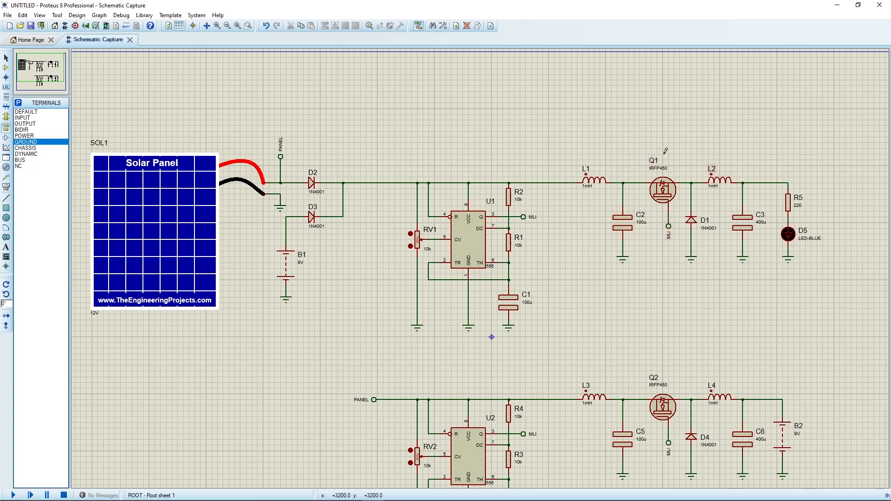
pyautogui.moveTo(559, 149); pyautogui.dragTo(844, 314)
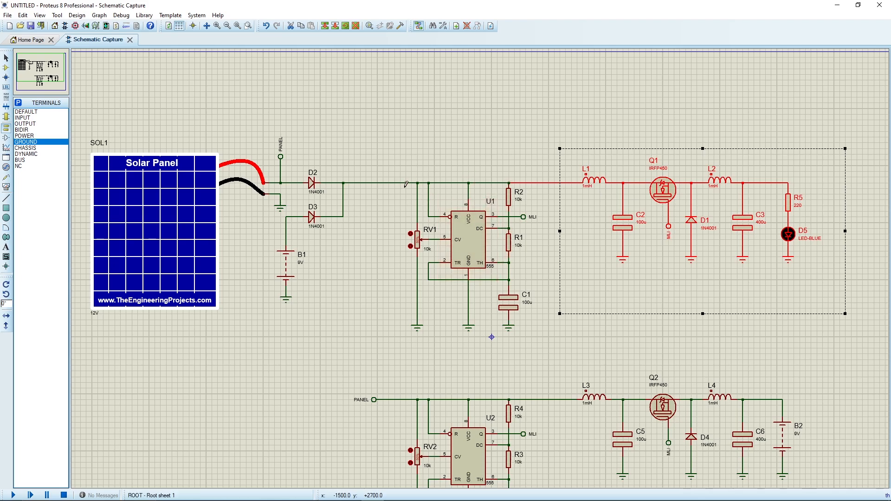
pyautogui.moveTo(394, 153); pyautogui.dragTo(547, 365)
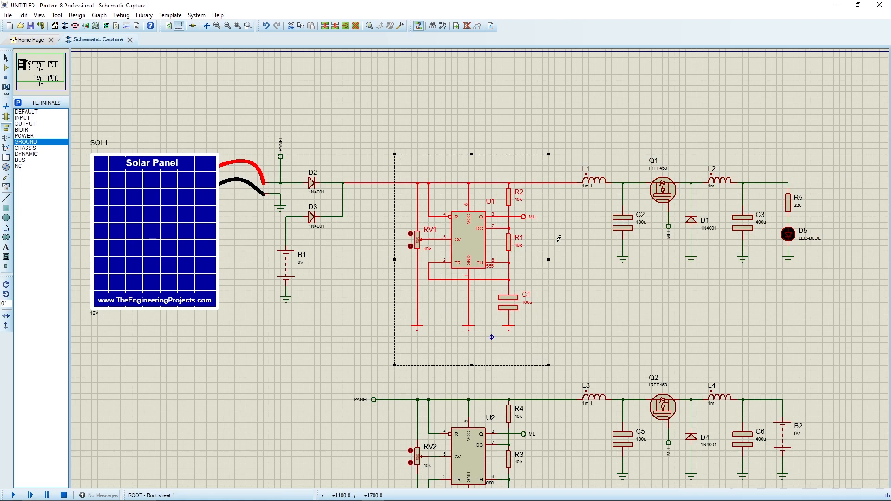
pyautogui.scroll(3, 818, 194)
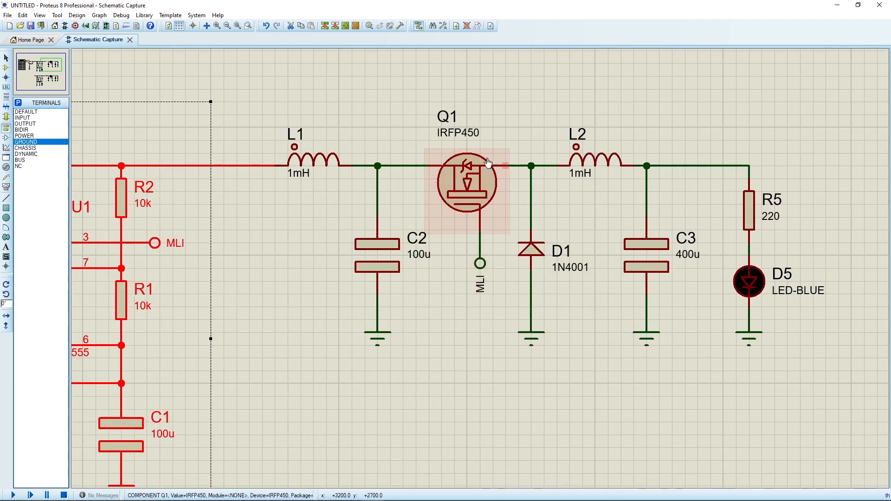
pyautogui.scroll(-3, 478, 267)
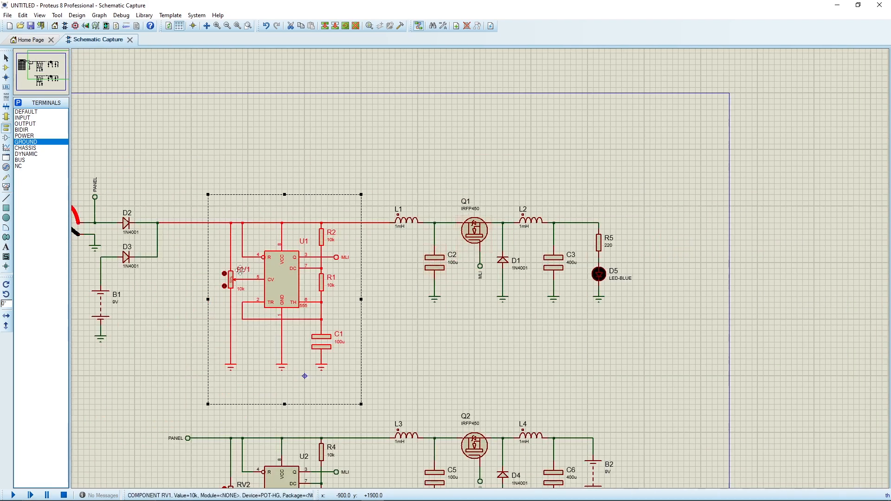
pyautogui.middleClick(185, 290)
pyautogui.scroll(-1, 125, 284)
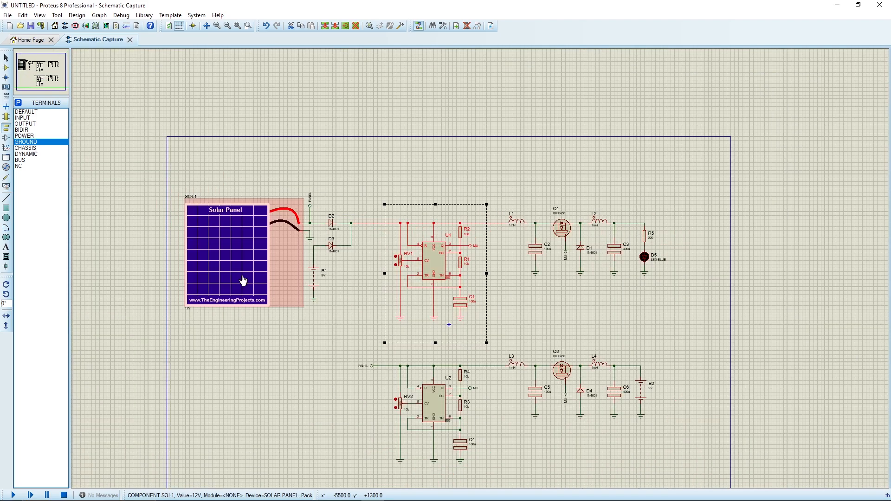
# Examine the solar panel source, the MOSFET Q1 with its MLI gate terminal, potentiometer RV1, and the LED load
pyautogui.click(219, 277)
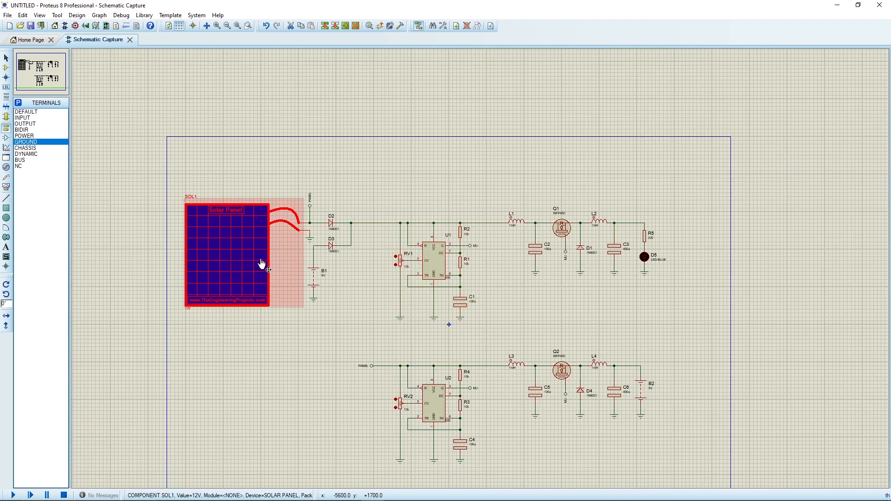
pyautogui.scroll(2, 666, 259)
pyautogui.moveTo(382, 233); pyautogui.dragTo(575, 202)
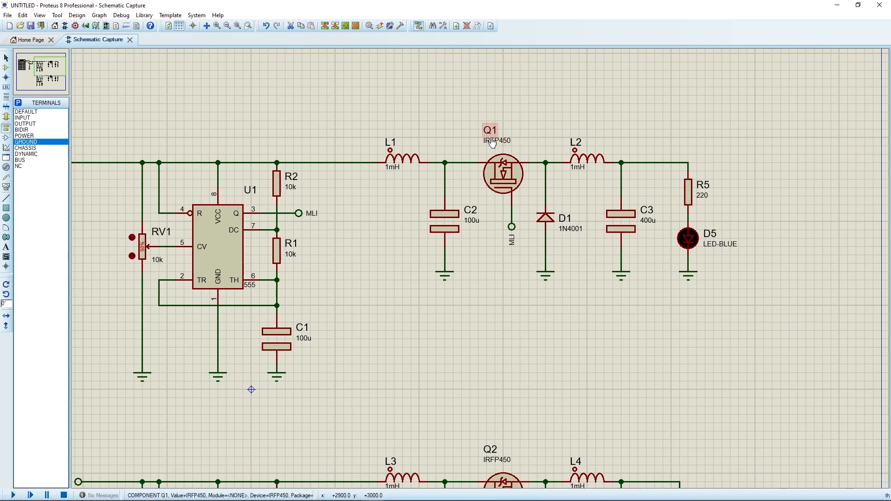
pyautogui.moveTo(469, 128); pyautogui.dragTo(543, 247)
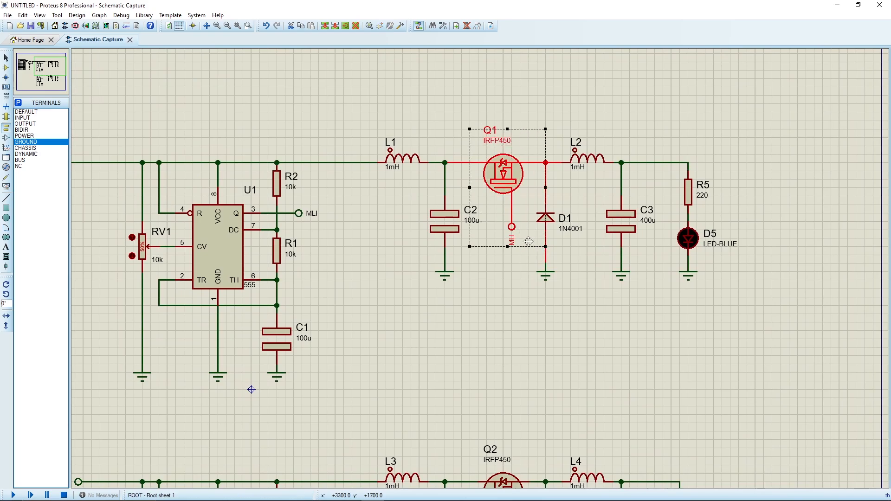
pyautogui.click(519, 292)
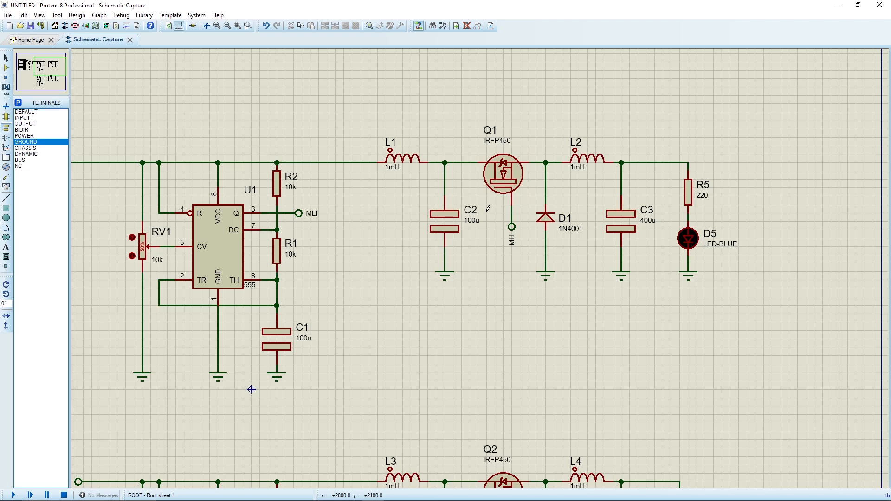
pyautogui.scroll(-5, 486, 212)
pyautogui.scroll(4, 595, 187)
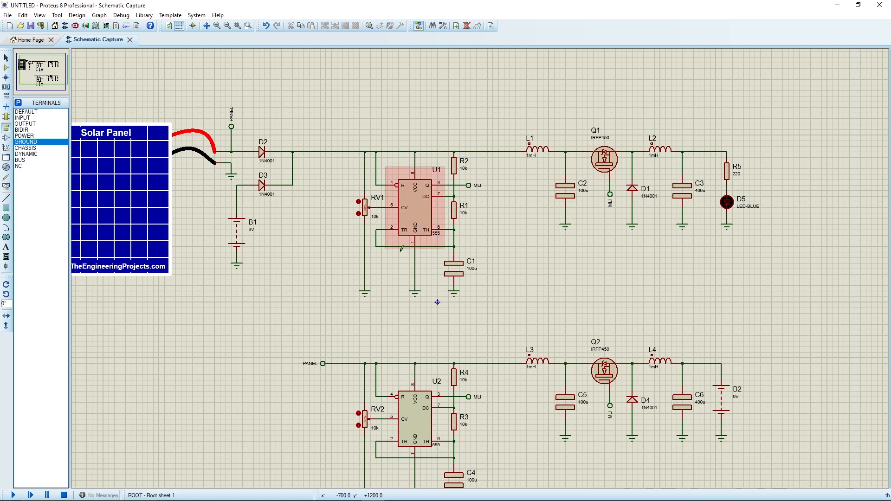
pyautogui.click(359, 215)
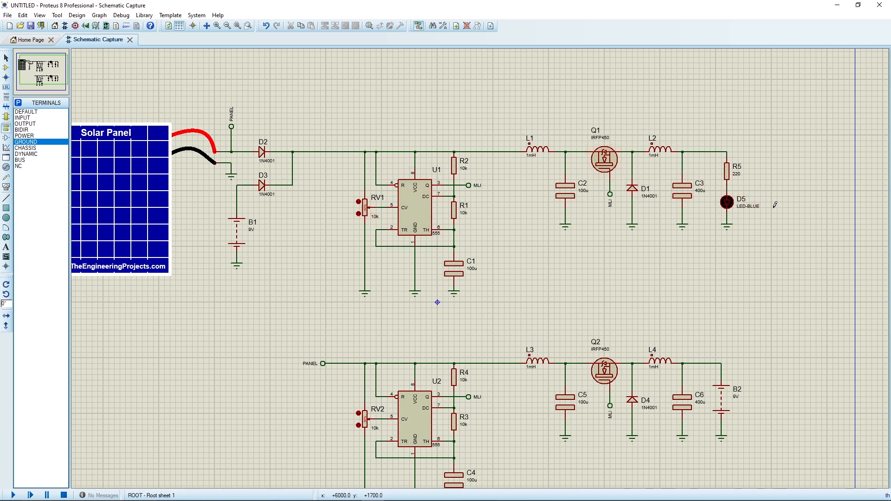
pyautogui.moveTo(272, 222); pyautogui.dragTo(402, 186)
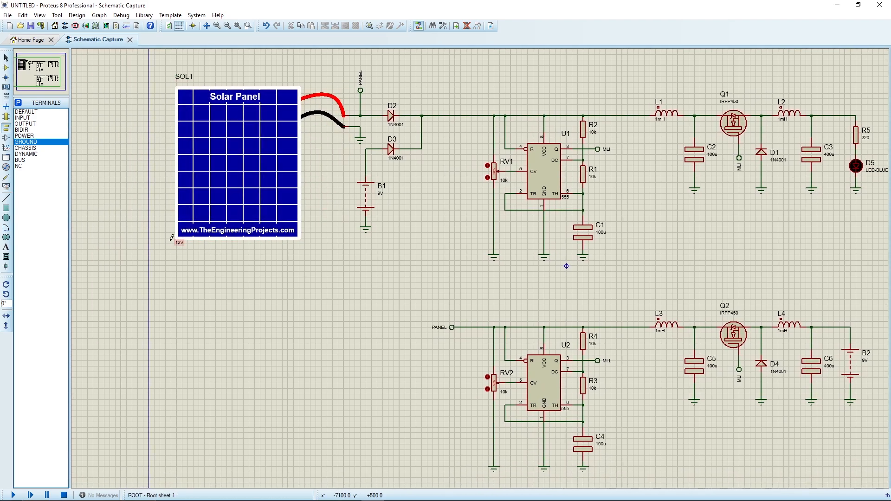
pyautogui.moveTo(792, 267); pyautogui.dragTo(661, 301)
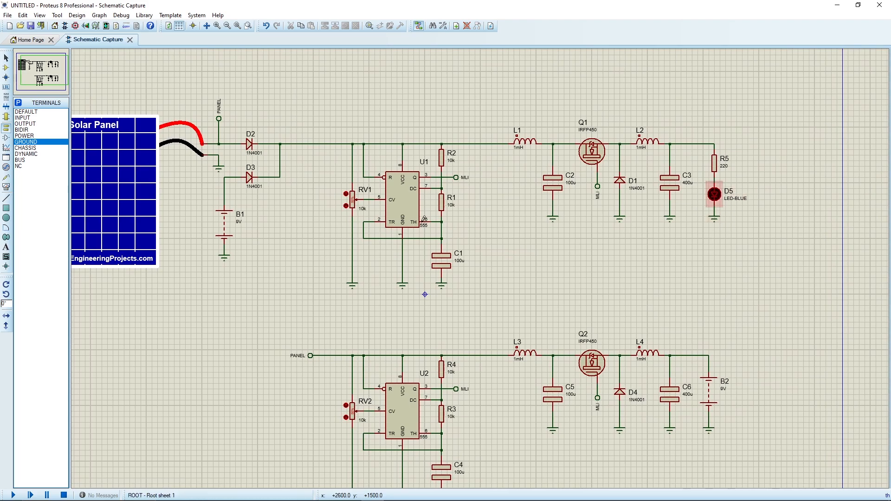
# Examine solar panel SOL1 and battery B1 with their series diodes D2 and D3, along with the supply line to timer U1
pyautogui.moveTo(243, 249); pyautogui.dragTo(342, 234)
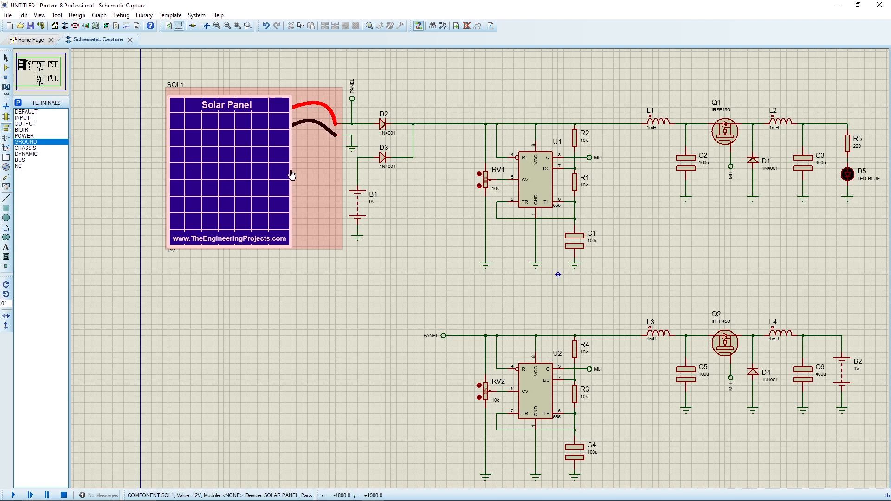
pyautogui.scroll(3, 398, 161)
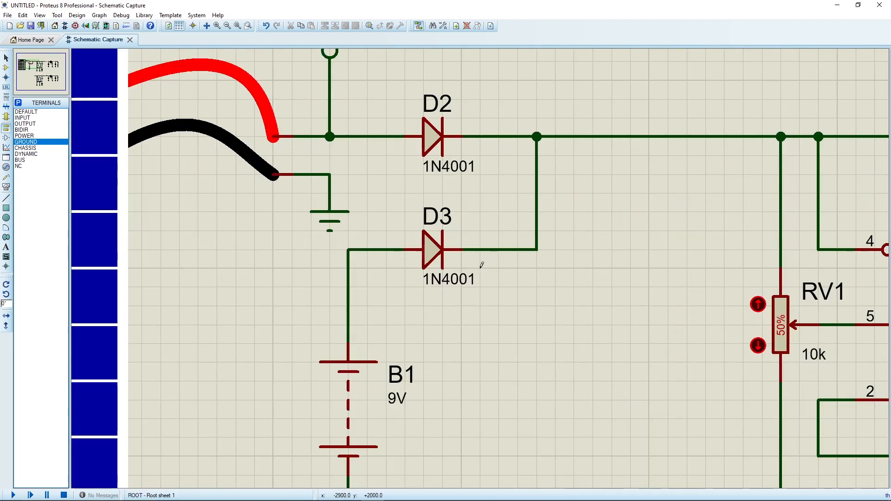
pyautogui.scroll(-2, 480, 266)
pyautogui.moveTo(477, 302); pyautogui.dragTo(493, 289)
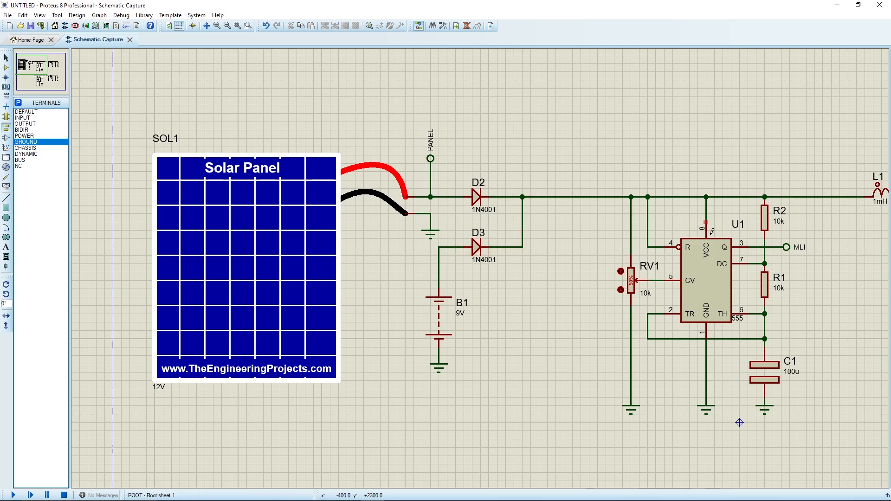
pyautogui.scroll(-1, 699, 271)
pyautogui.middleClick(699, 293)
pyautogui.click(528, 199)
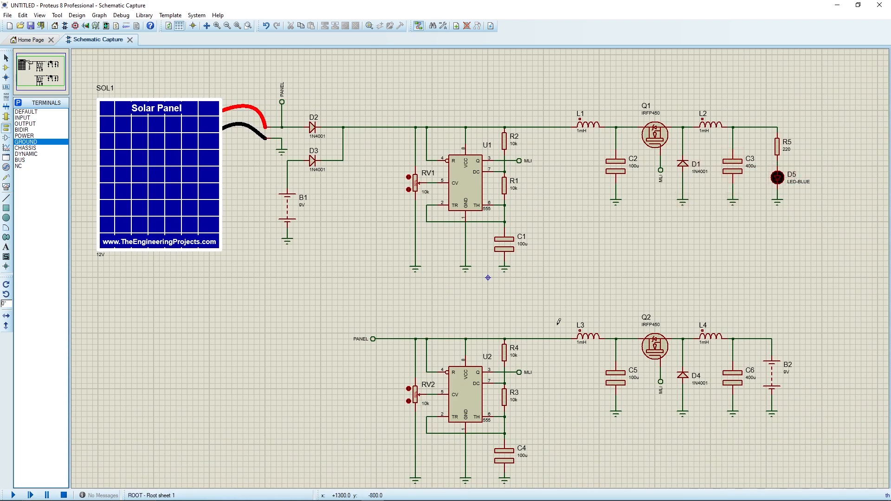
# Compare the upper U1 timer circuit with the lower U2 circuit, along with the battery B1 branch
pyautogui.scroll(3, 436, 315)
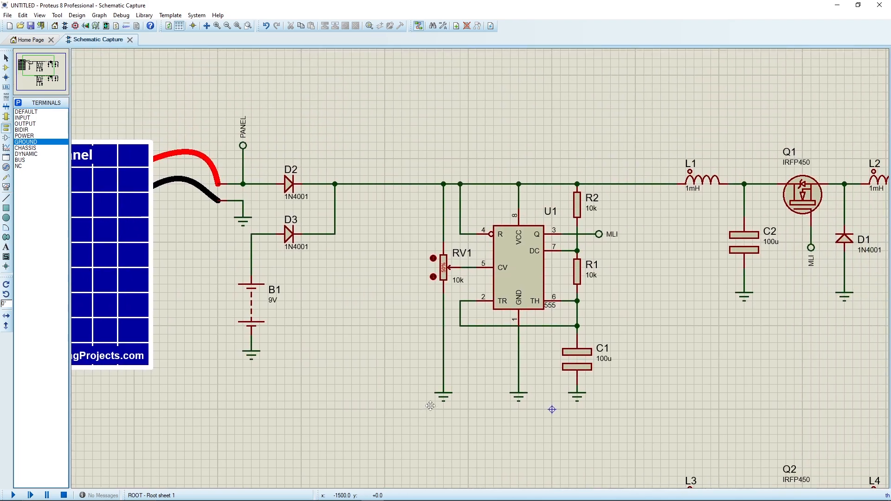
pyautogui.scroll(-3, 434, 400)
pyautogui.scroll(3, 464, 404)
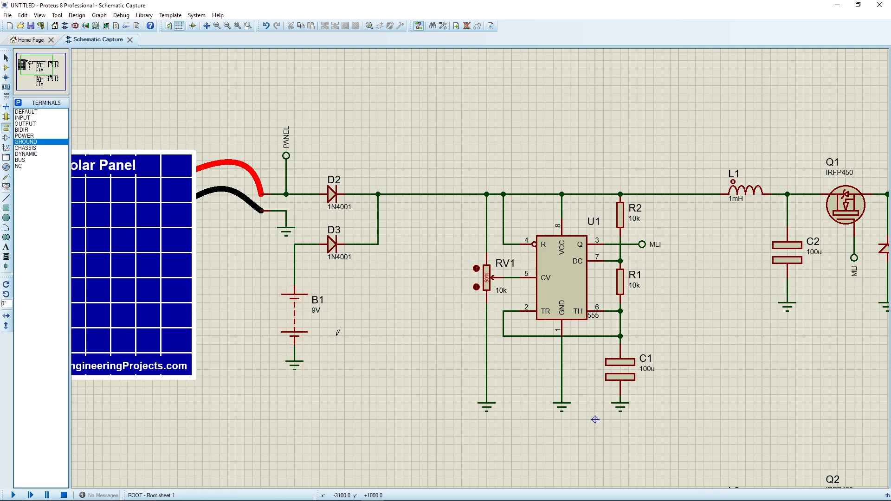
pyautogui.scroll(-3, 357, 375)
pyautogui.scroll(3, 436, 353)
pyautogui.scroll(-1, 441, 287)
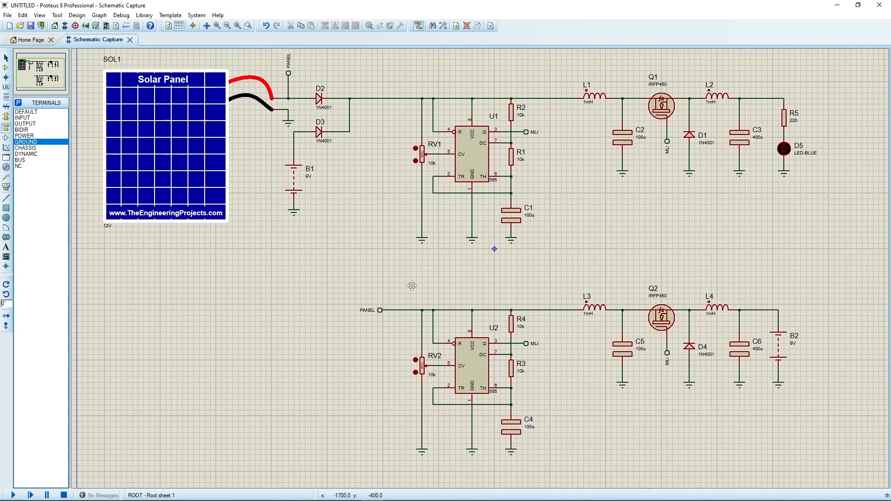
pyautogui.scroll(1, 324, 269)
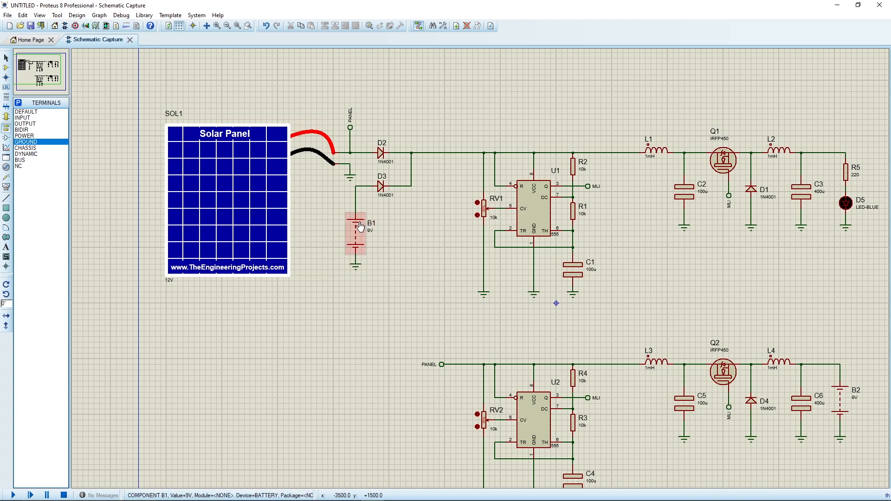
# Examine the lower circuit, highlighting its PANEL terminal, the L3–Q2–L4 output stage and the 555 timer stage around U2
pyautogui.moveTo(436, 310); pyautogui.dragTo(449, 258)
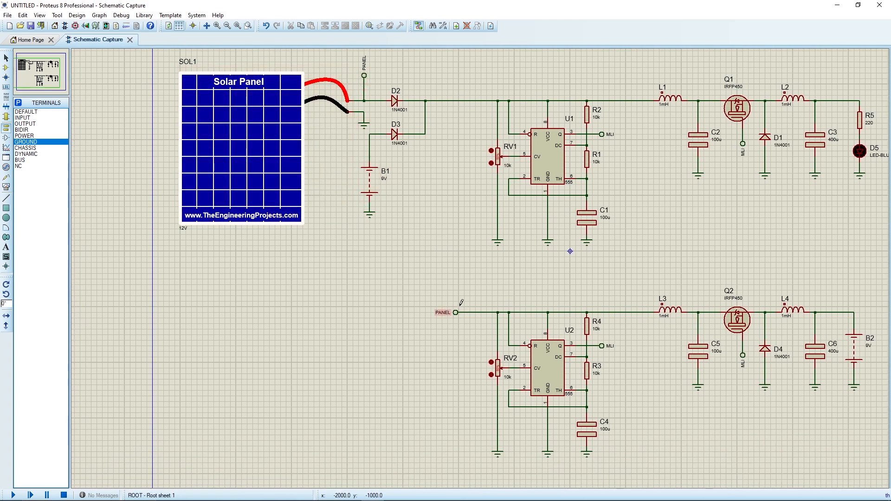
pyautogui.click(457, 323)
pyautogui.moveTo(481, 338); pyautogui.dragTo(363, 271)
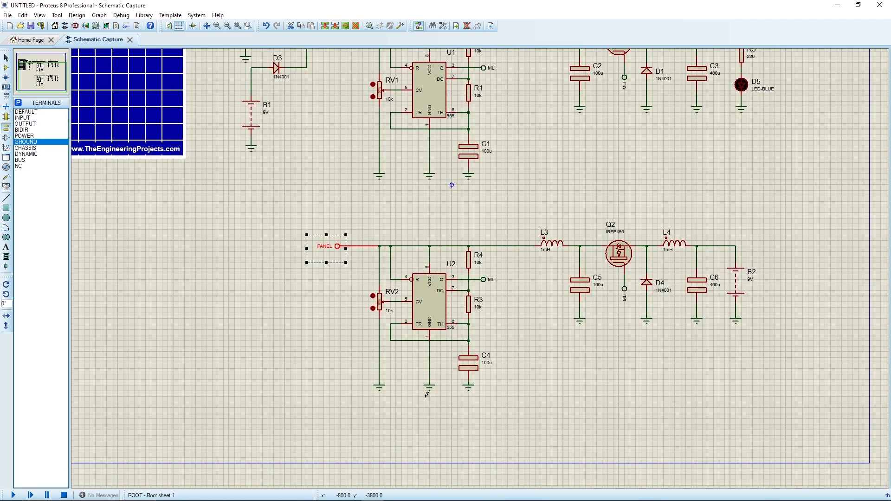
pyautogui.moveTo(513, 190); pyautogui.dragTo(749, 369)
pyautogui.moveTo(491, 223); pyautogui.dragTo(329, 402)
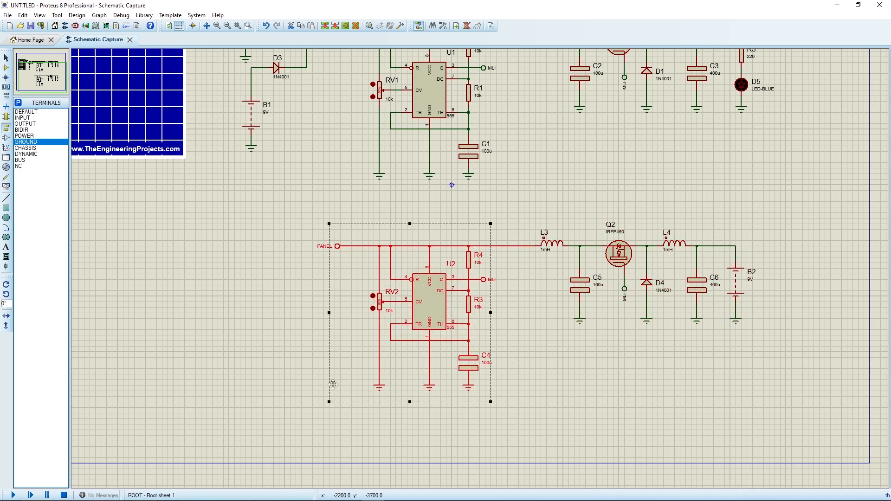
pyautogui.click(294, 312)
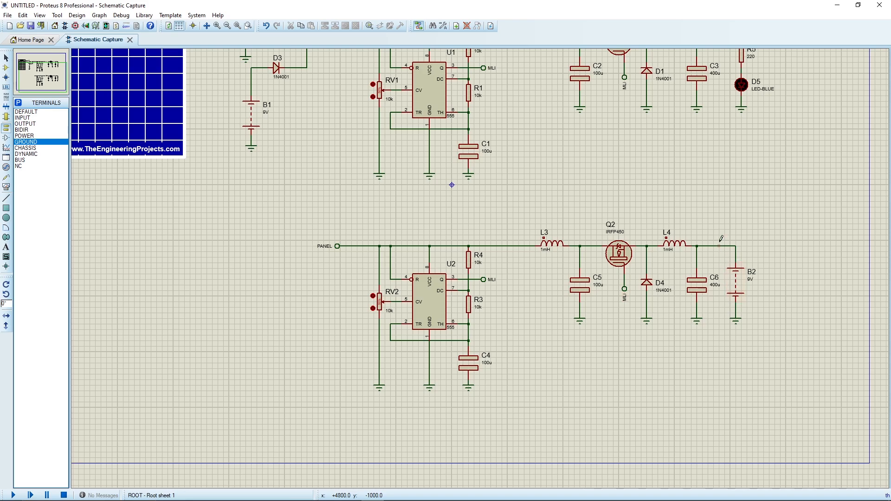
# Examine battery B2 at the lower circuit's output, and highlight battery B1 at the upper circuit's input
pyautogui.click(747, 278)
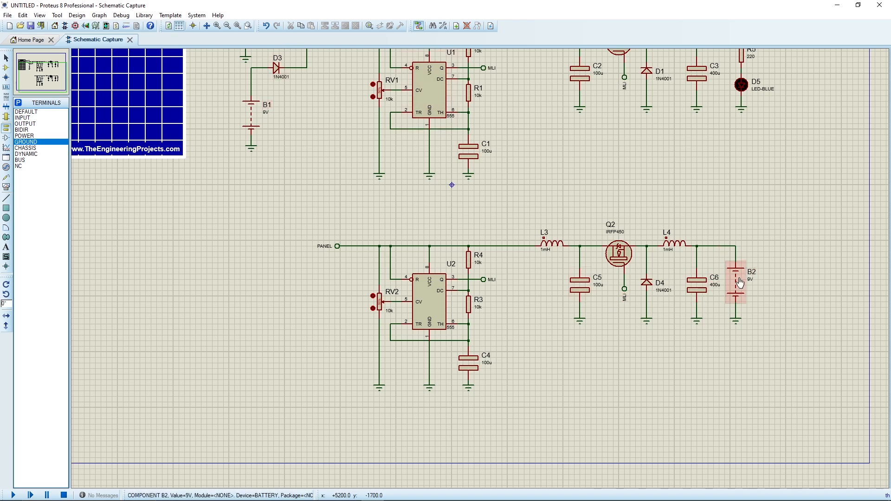
pyautogui.click(264, 116)
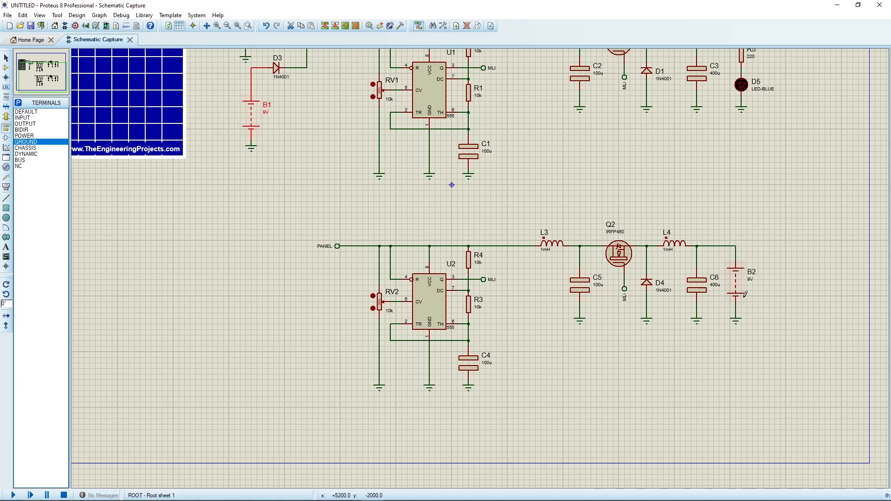
pyautogui.moveTo(493, 209); pyautogui.dragTo(553, 351)
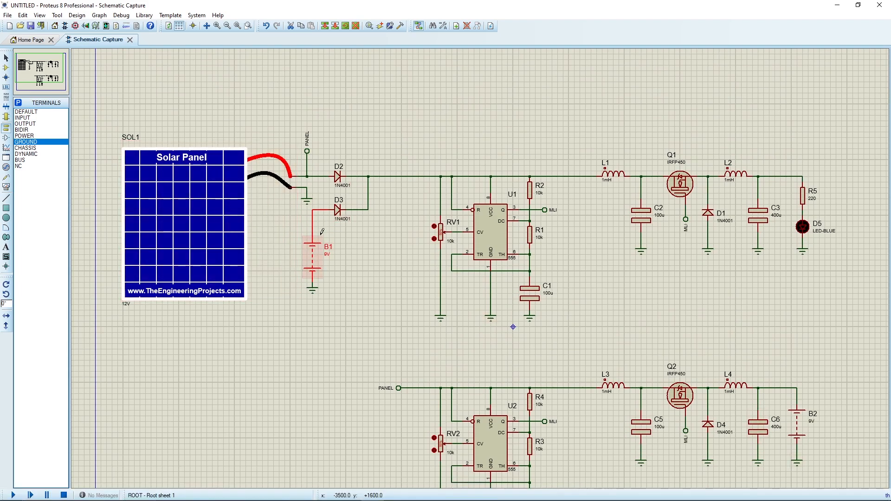
pyautogui.scroll(-1, 515, 217)
pyautogui.scroll(1, 500, 287)
pyautogui.middleClick(481, 268)
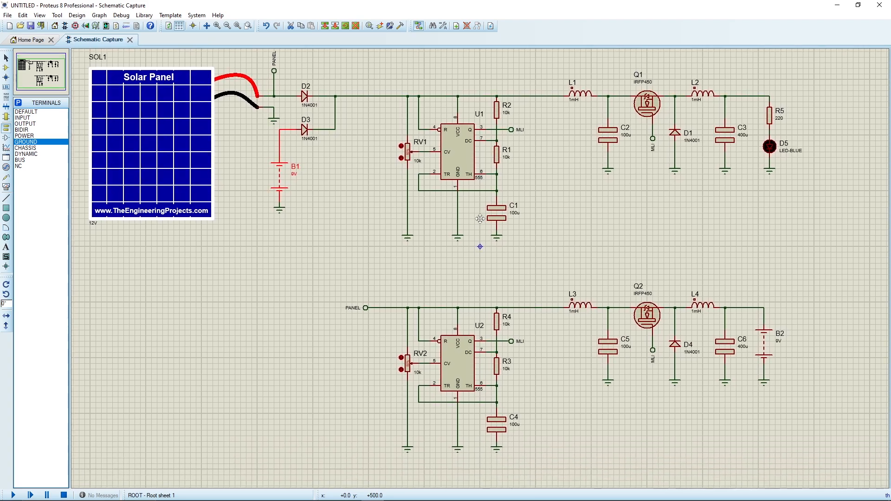
pyautogui.click(502, 219)
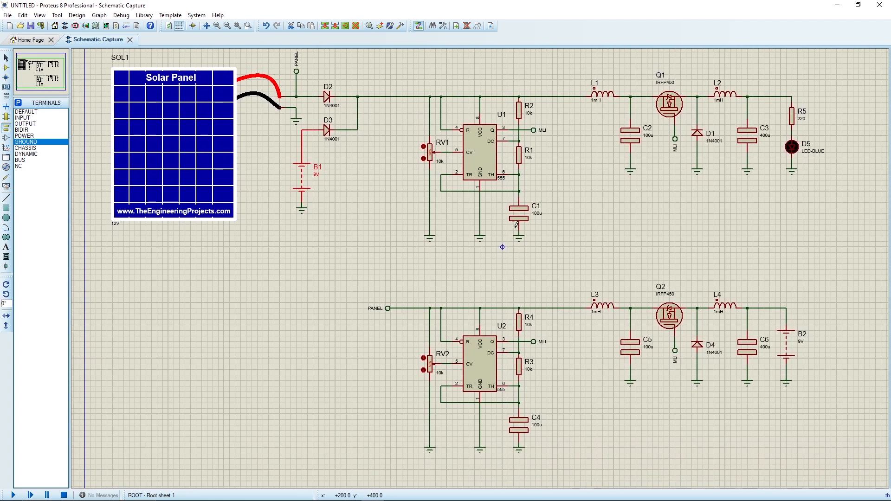